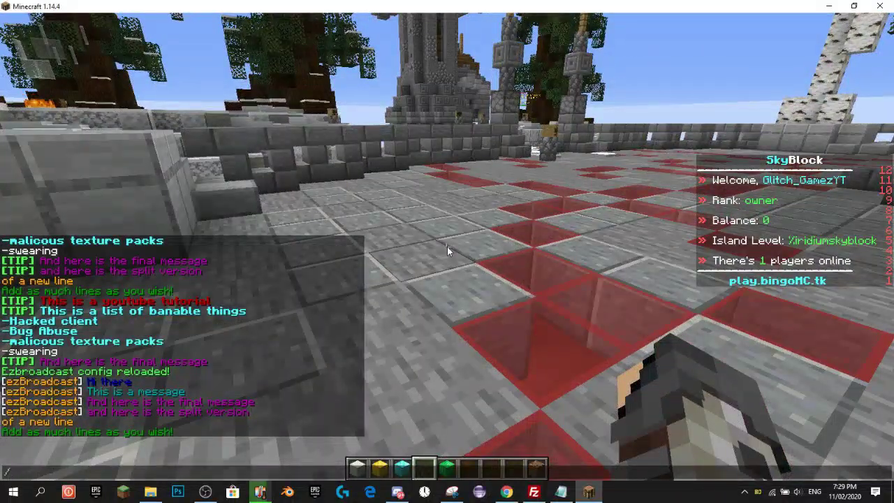
- Close Minecraft's chat, start a /e command, then dismiss the chat without sending it
{"action": "key", "text": "Escape"}
{"action": "key", "text": "slash"}
{"action": "type", "text": "e"}
{"action": "key", "text": "Escape"}
{"action": "key", "text": "Escape"}
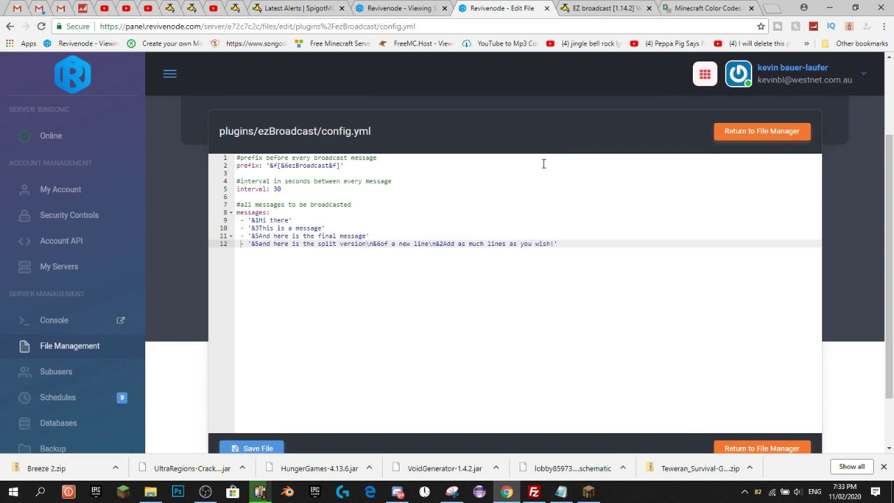
{"action": "left_click", "coordinate": [401, 206]}
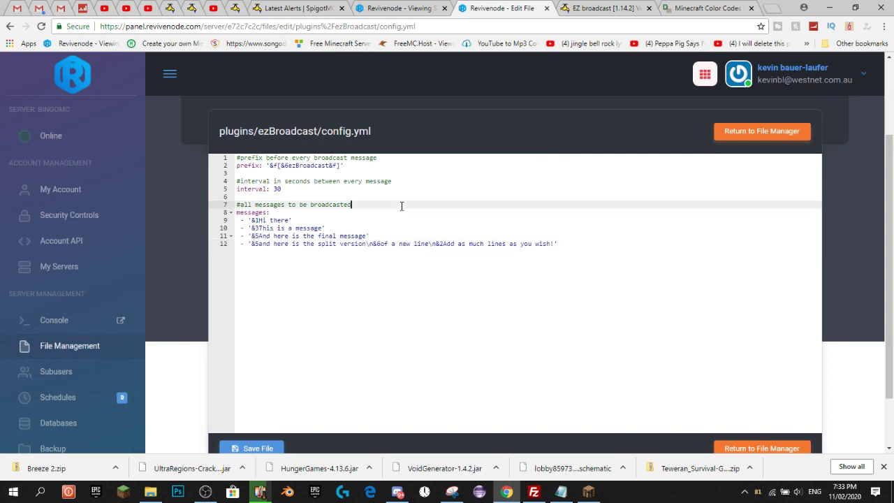
{"action": "left_click", "coordinate": [592, 8]}
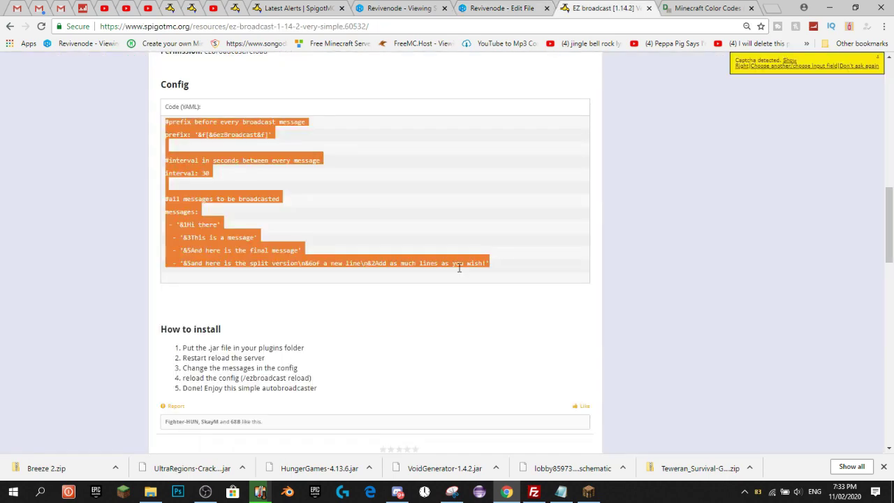
{"action": "scroll", "coordinate": [460, 268], "scroll_direction": "up", "scroll_amount": 5}
{"action": "scroll", "coordinate": [460, 268], "scroll_direction": "up", "scroll_amount": 3}
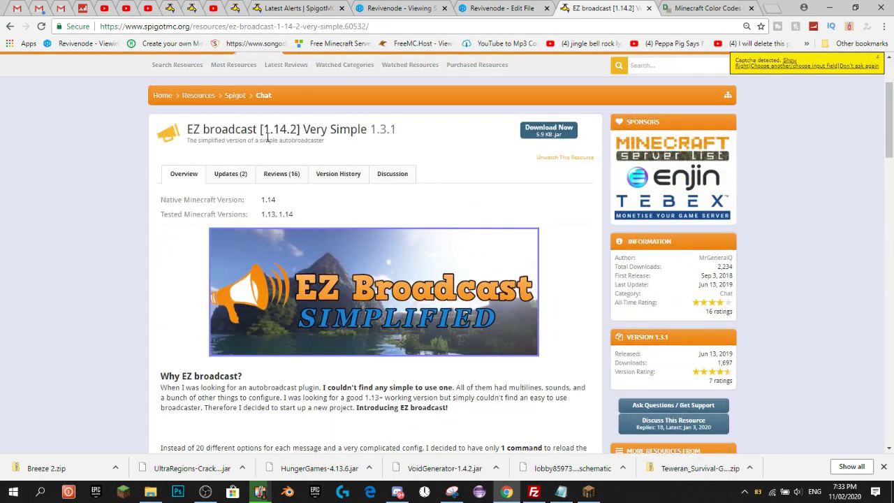
{"action": "scroll", "coordinate": [211, 129], "scroll_direction": "up", "scroll_amount": 3}
{"action": "scroll", "coordinate": [147, 144], "scroll_direction": "down", "scroll_amount": 3}
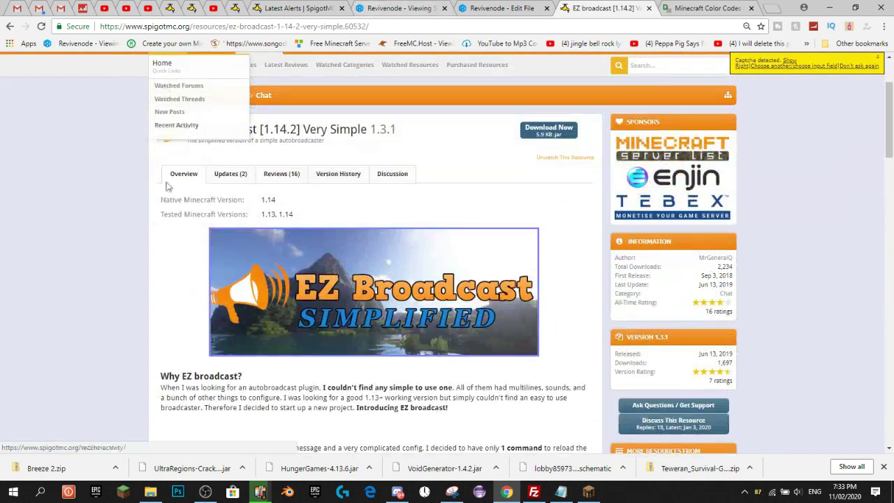
{"action": "scroll", "coordinate": [405, 183], "scroll_direction": "down", "scroll_amount": 1}
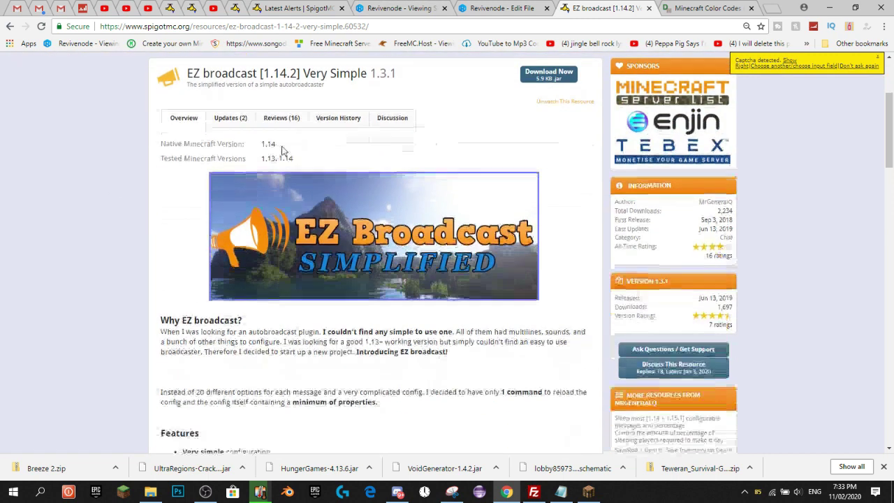
{"action": "left_click", "coordinate": [505, 7]}
{"action": "left_click", "coordinate": [517, 220]}
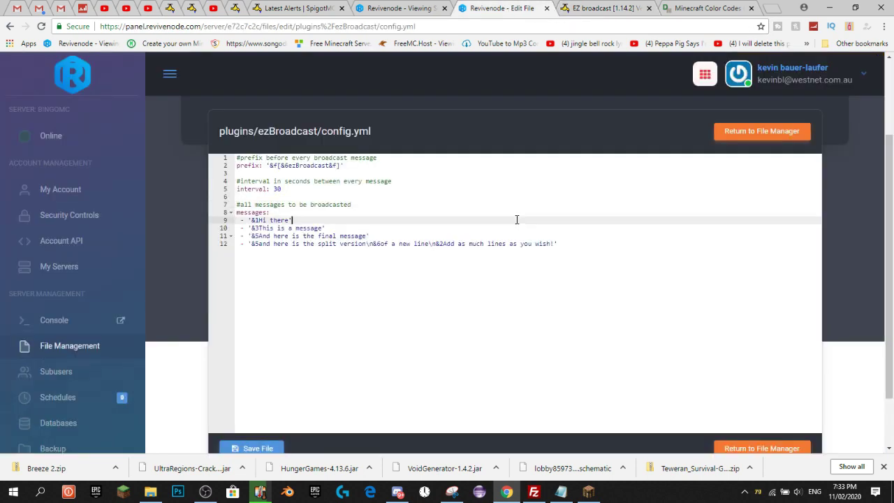
{"action": "left_click", "coordinate": [253, 166]}
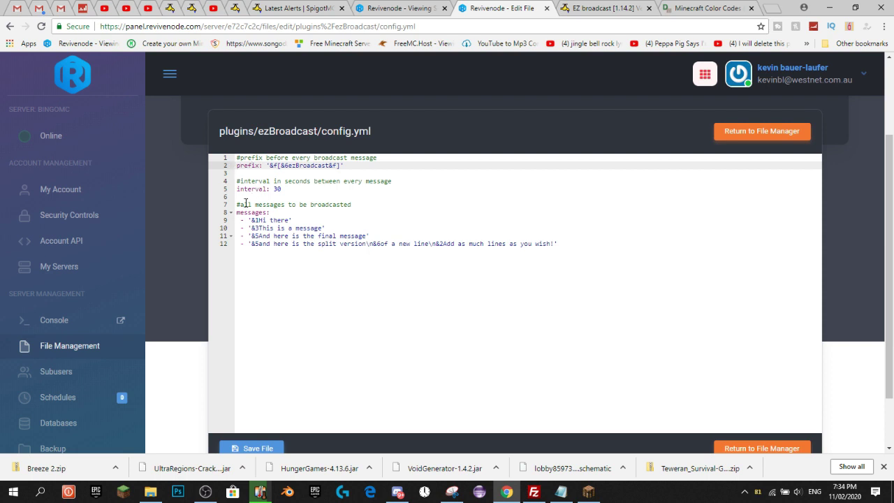
{"action": "left_click", "coordinate": [248, 189]}
{"action": "left_click", "coordinate": [278, 196]}
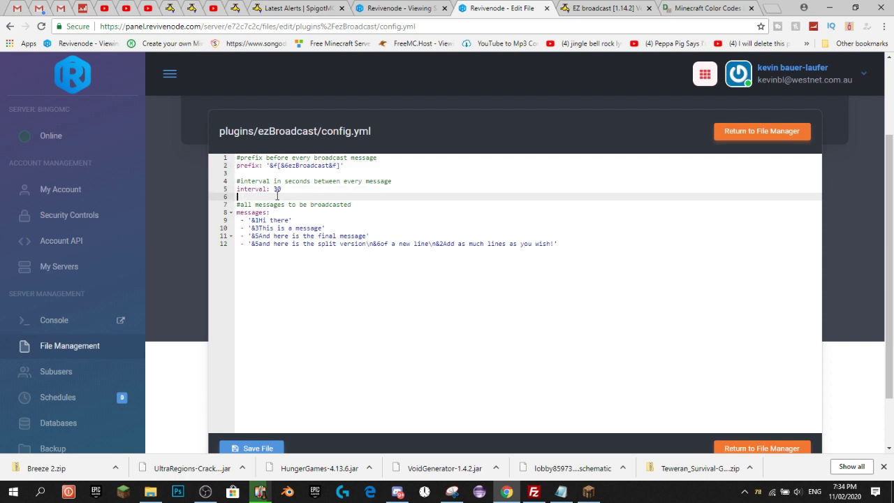
{"action": "left_click", "coordinate": [289, 191]}
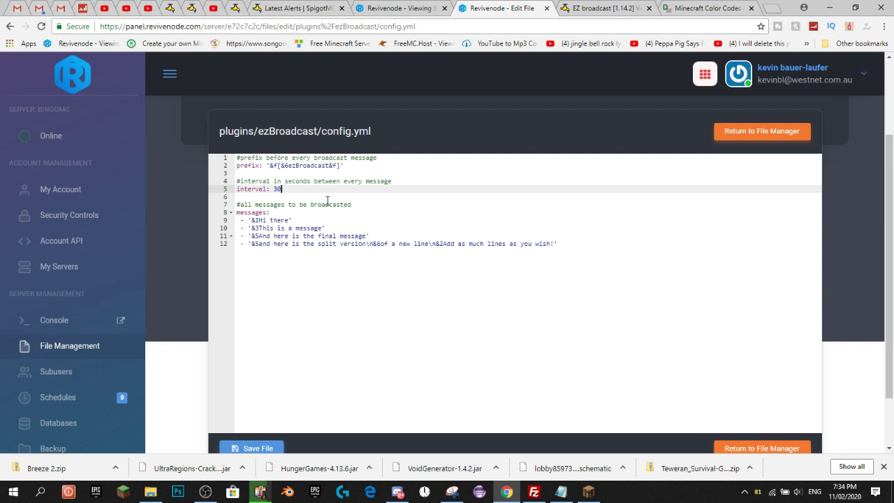
{"action": "left_click", "coordinate": [257, 221]}
{"action": "left_click", "coordinate": [335, 176]}
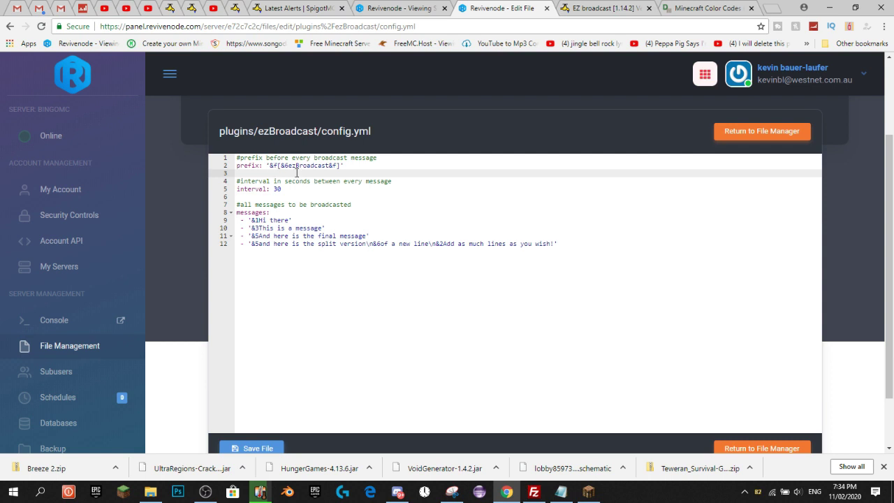
{"action": "left_click_drag", "start_coordinate": [271, 167], "coordinate": [337, 166]}
{"action": "left_click", "coordinate": [338, 166]}
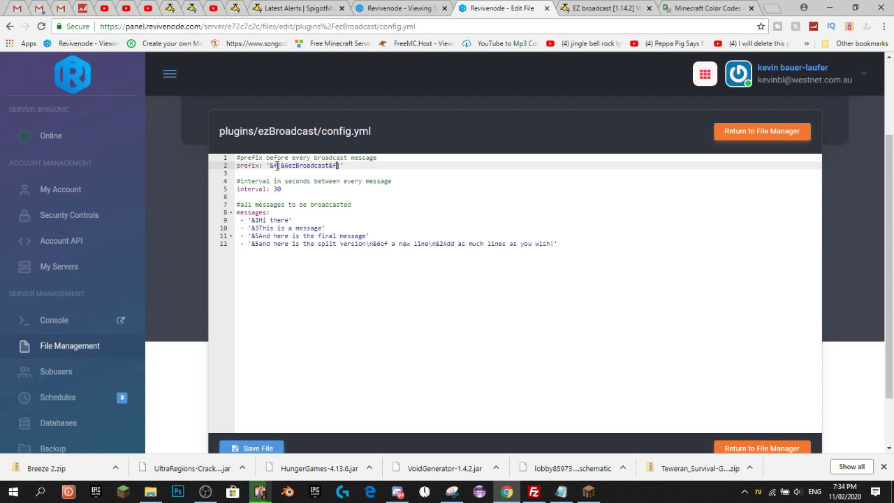
- Replace the ezBroadcast tag so the config.yml prefix reads '&a&l[TIP]', then save the file
{"action": "left_click", "coordinate": [276, 166]}
{"action": "type", "text": "&l"}
{"action": "key", "text": "Right"}
{"action": "key", "text": "BackSpace"}
{"action": "key", "text": "BackSpace"}
{"action": "key", "text": "BackSpace"}
{"action": "key", "text": "BackSpace"}
{"action": "key", "text": "BackSpace"}
{"action": "key", "text": "BackSpace"}
{"action": "key", "text": "BackSpace"}
{"action": "key", "text": "BackSpace"}
{"action": "key", "text": "BackSpace"}
{"action": "key", "text": "BackSpace"}
{"action": "key", "text": "BackSpace"}
{"action": "key", "text": "BackSpace"}
{"action": "key", "text": "BackSpace"}
{"action": "key", "text": "BackSpace"}
{"action": "key", "text": "BackSpace"}
{"action": "type", "text": "TI"}
{"action": "left_click", "coordinate": [236, 449]}
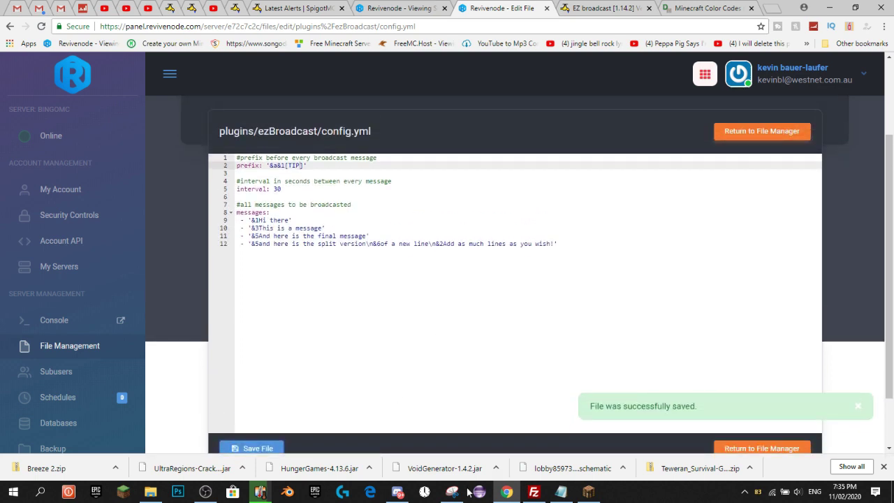
{"action": "left_click", "coordinate": [588, 492]}
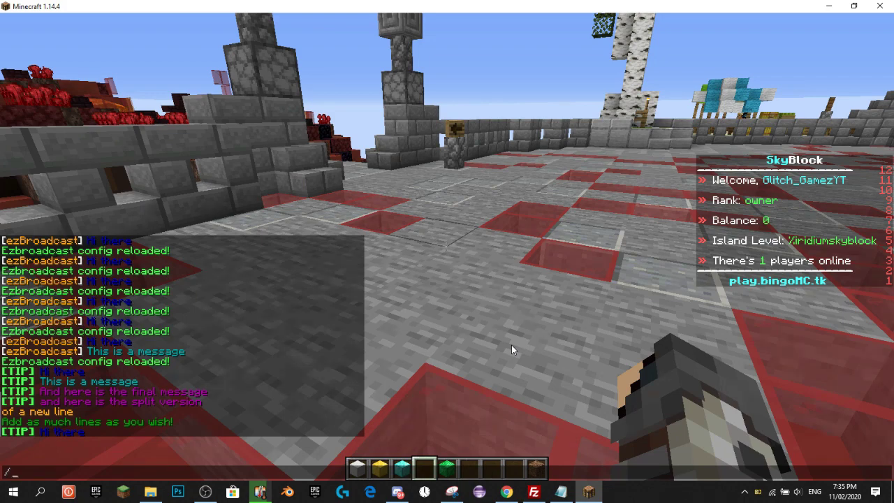
- Run /ezbroadcast reload in chat, then pause the game
{"action": "type", "text": "e"}
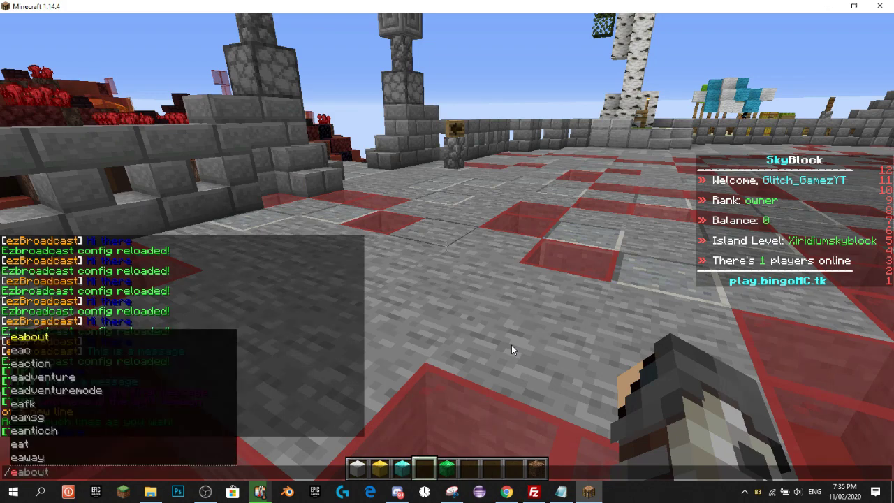
{"action": "type", "text": "z"}
{"action": "key", "text": "Tab"}
{"action": "type", "text": "reloa"}
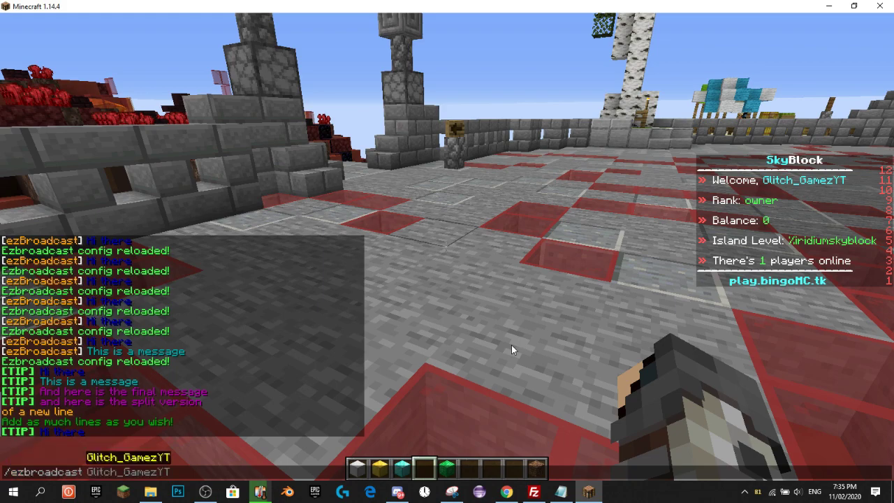
{"action": "type", "text": "d"}
{"action": "key", "text": "Return"}
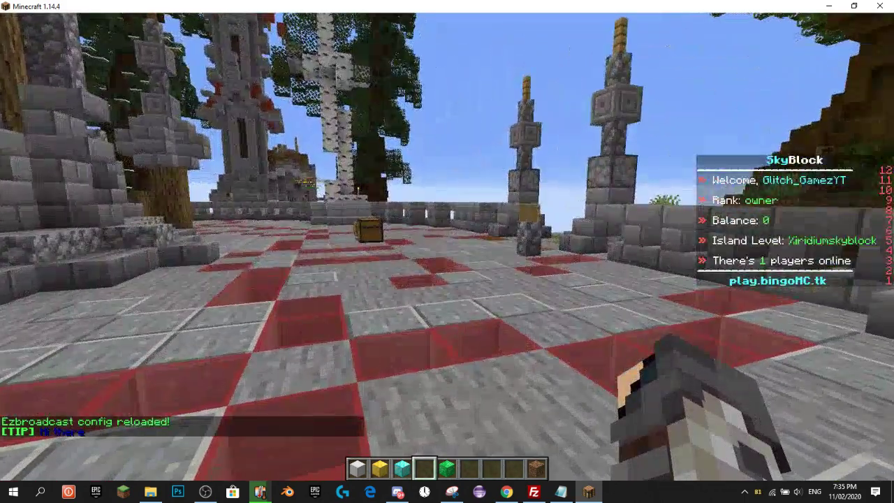
{"action": "key", "text": "Escape"}
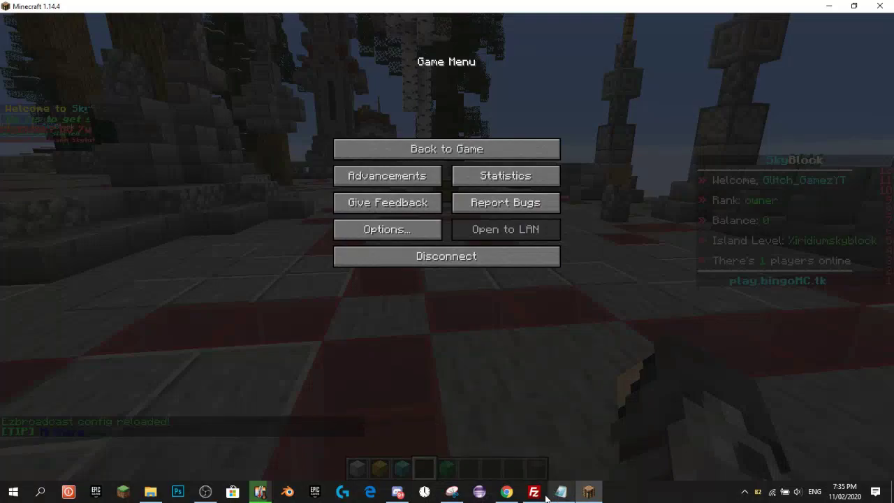
- Change the broadcast interval in config.yml from 30 to 10 seconds and save it
{"action": "left_click", "coordinate": [507, 493]}
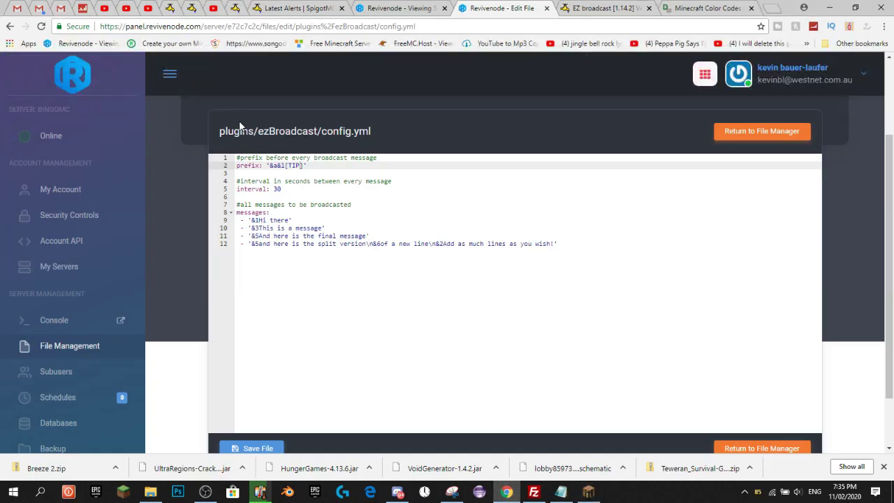
{"action": "left_click", "coordinate": [291, 188]}
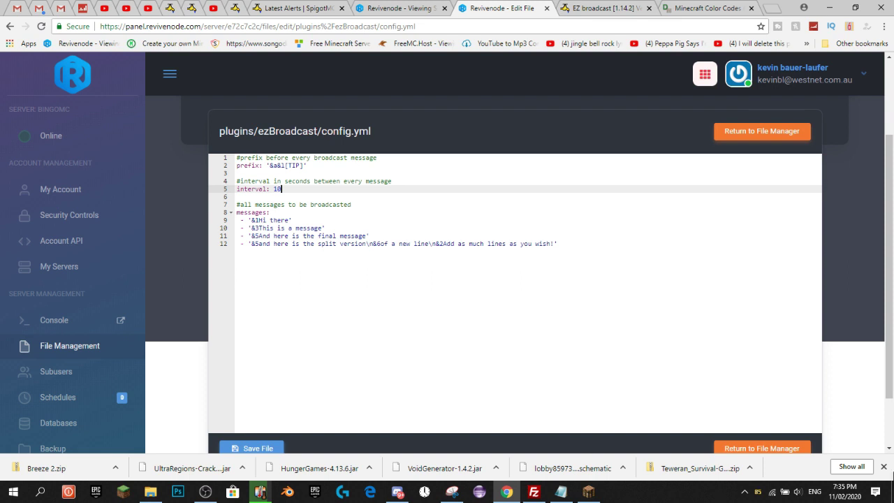
{"action": "left_click", "coordinate": [884, 467]}
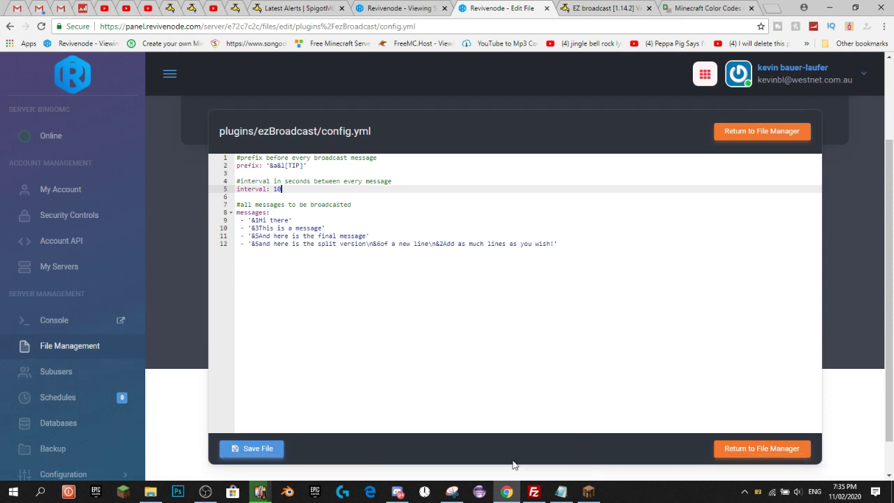
{"action": "left_click", "coordinate": [258, 451]}
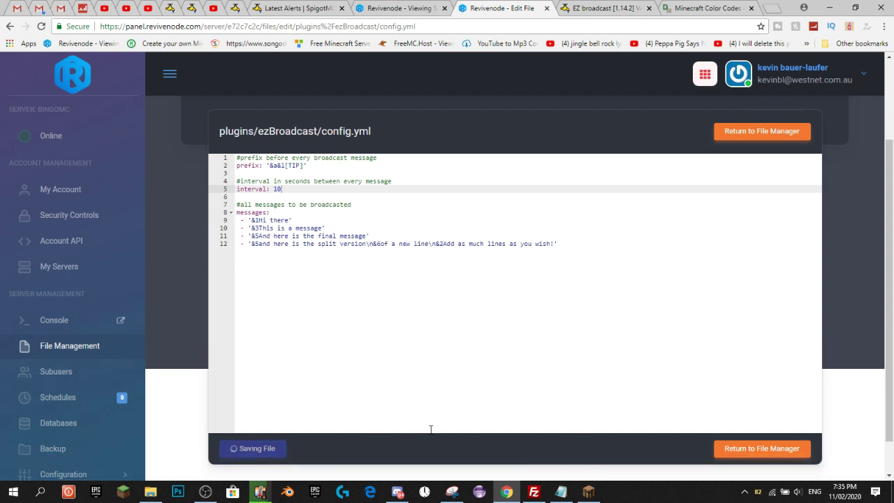
{"action": "left_click", "coordinate": [589, 491]}
{"action": "key", "text": "Escape"}
- Rerun /ezbroadcast reload and walk past the chest and welcome hologram as [TIP] broadcasts appear
{"action": "key", "text": "t"}
{"action": "key", "text": "Up"}
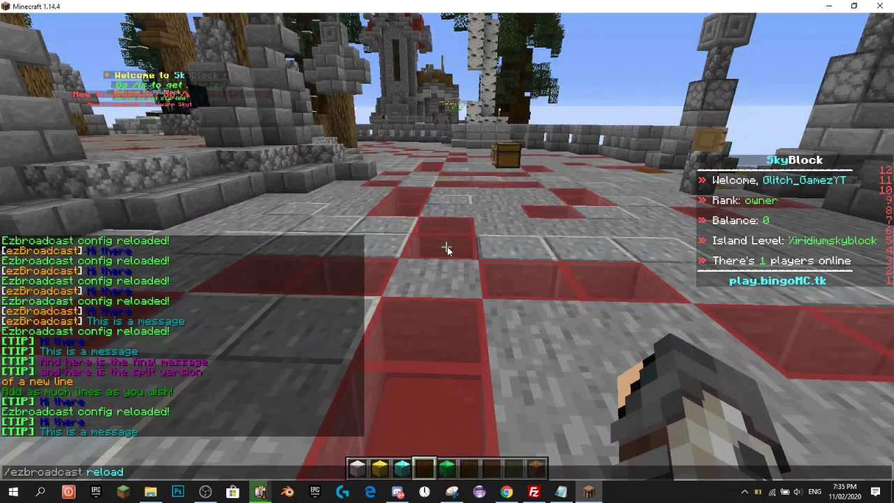
{"action": "key", "text": "Return"}
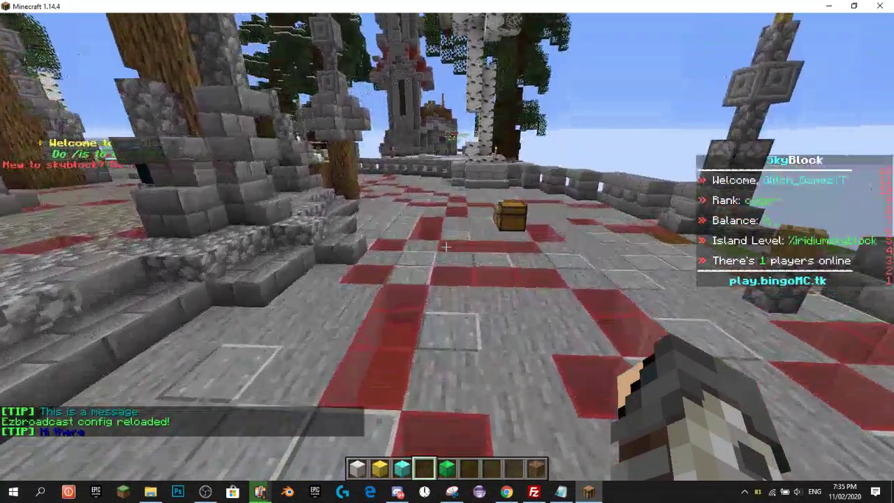
{"action": "key", "text": "w"}
{"action": "key", "text": "w"}
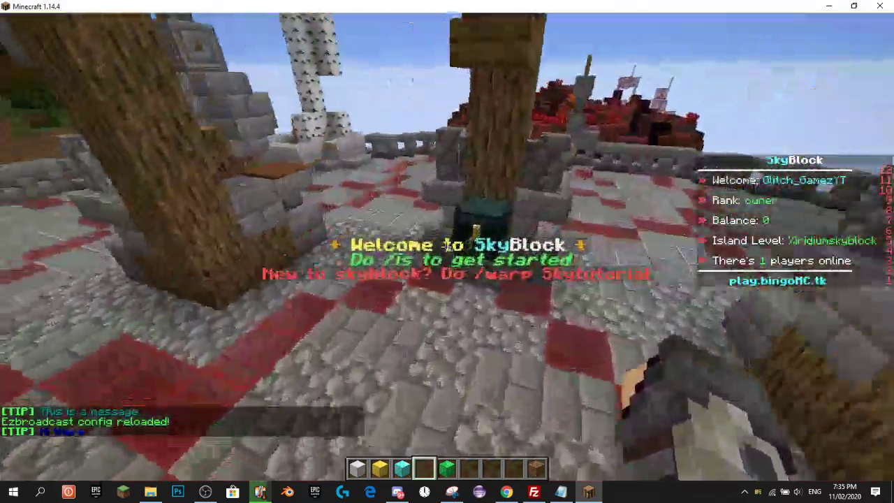
{"action": "key", "text": "w"}
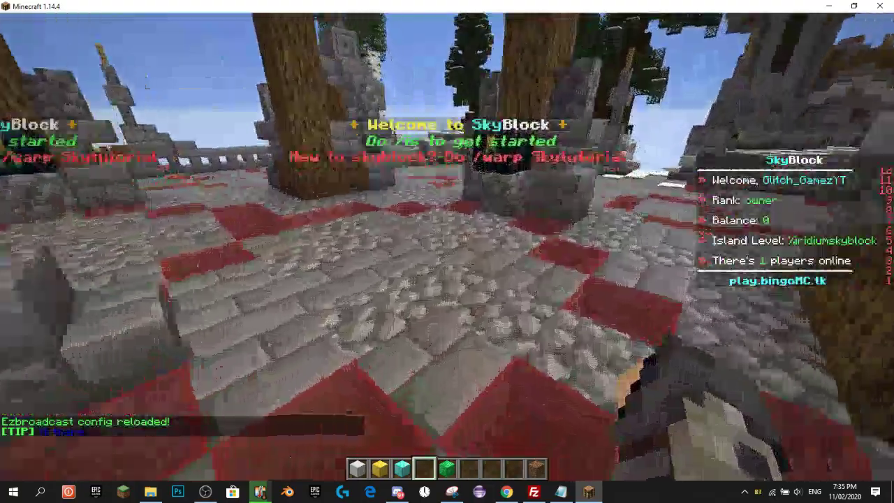
{"action": "key", "text": "w"}
{"action": "key", "text": "w"}
{"action": "key", "text": "w"}
{"action": "key", "text": "Escape"}
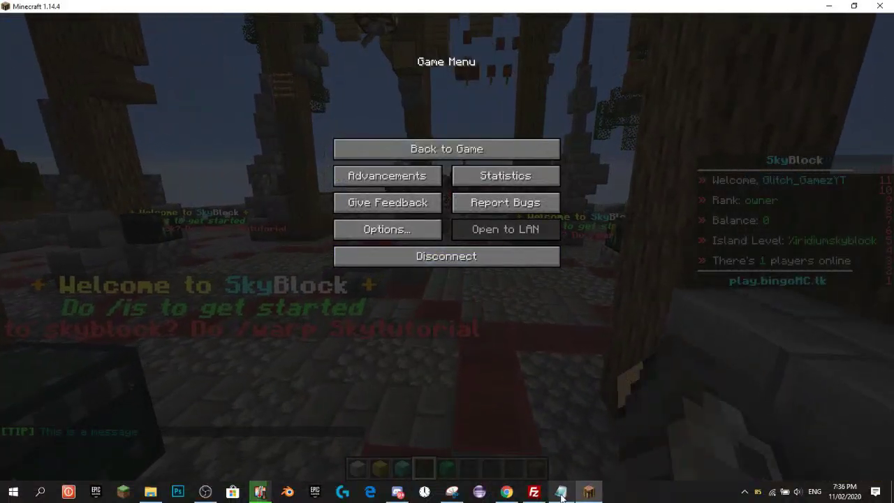
{"action": "left_click", "coordinate": [506, 492]}
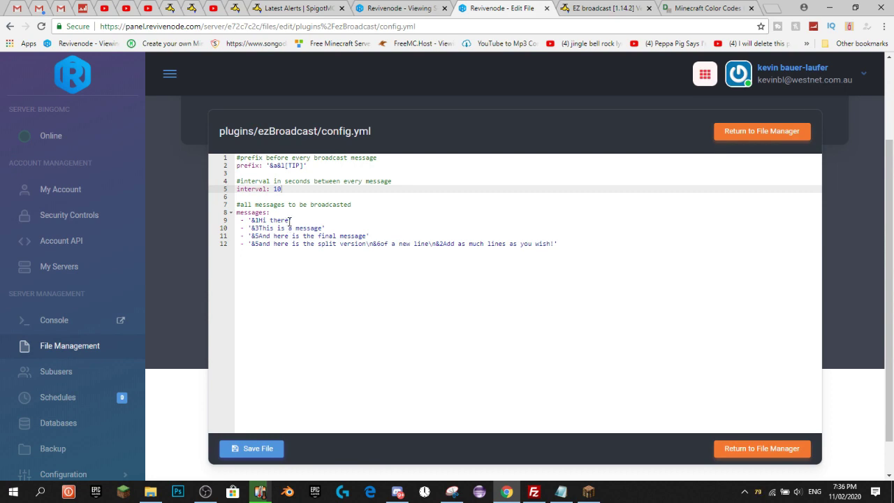
- Look up the Dark Red §4 code in the DigMinecraft colour table
{"action": "left_click_drag", "start_coordinate": [706, 8], "coordinate": [606, 8]}
{"action": "scroll", "coordinate": [414, 275], "scroll_direction": "up", "scroll_amount": 4}
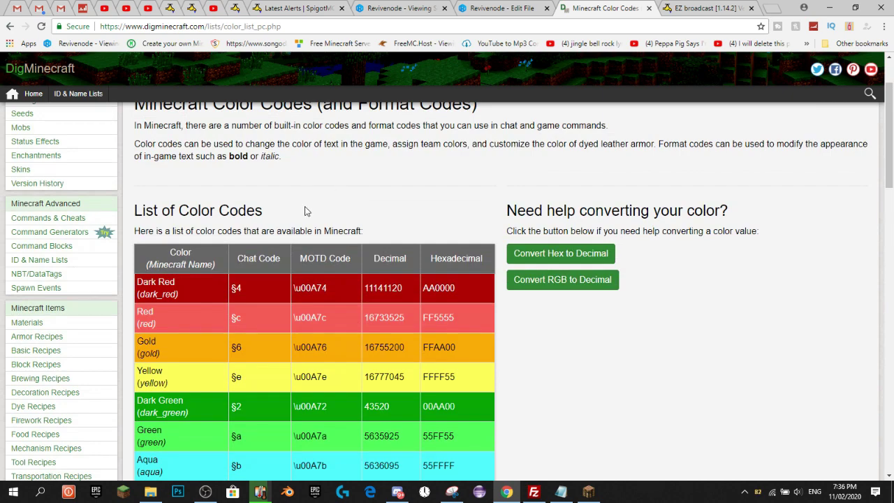
{"action": "scroll", "coordinate": [308, 206], "scroll_direction": "down", "scroll_amount": 2}
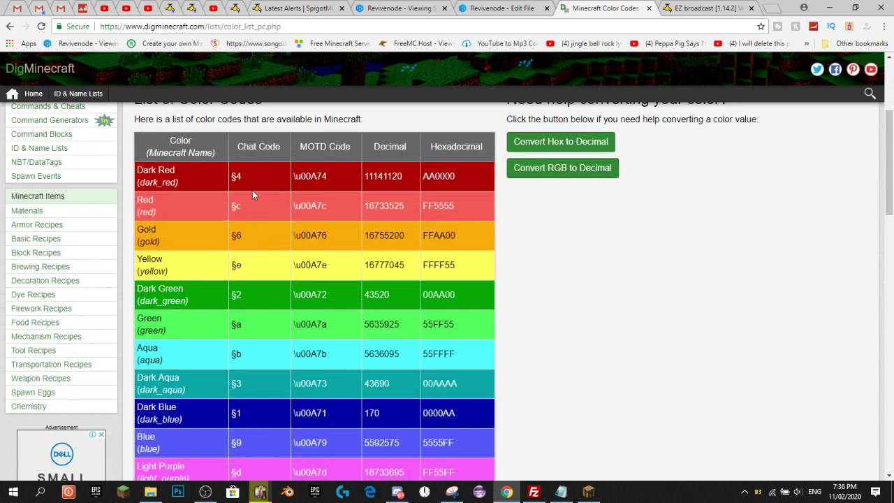
{"action": "double_click", "coordinate": [237, 176]}
{"action": "double_click", "coordinate": [250, 176]}
{"action": "scroll", "coordinate": [250, 176], "scroll_direction": "down", "scroll_amount": 5}
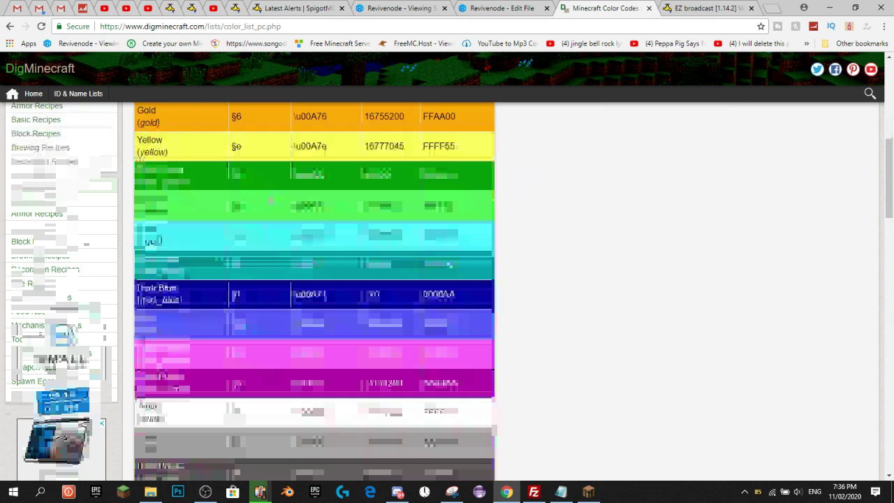
{"action": "scroll", "coordinate": [267, 201], "scroll_direction": "up", "scroll_amount": 5}
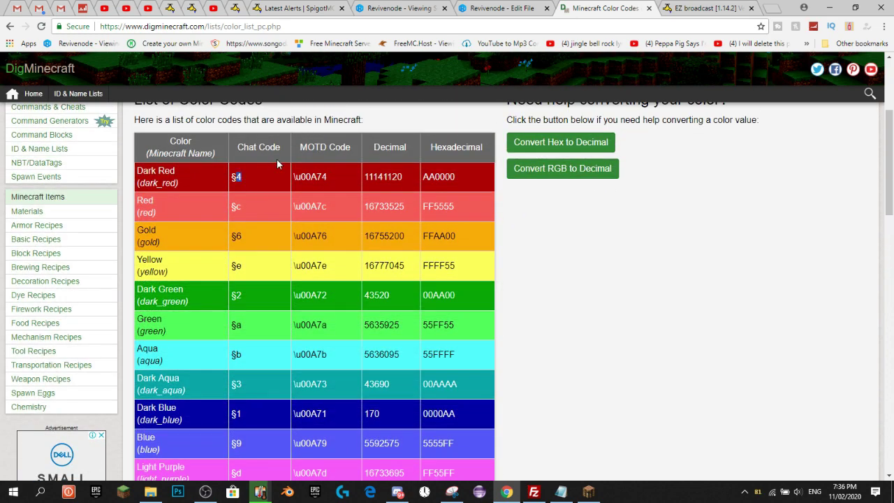
{"action": "left_click_drag", "start_coordinate": [243, 177], "coordinate": [232, 177]}
- Find the Bold format code entry in the format code table
{"action": "scroll", "coordinate": [286, 171], "scroll_direction": "down", "scroll_amount": 9}
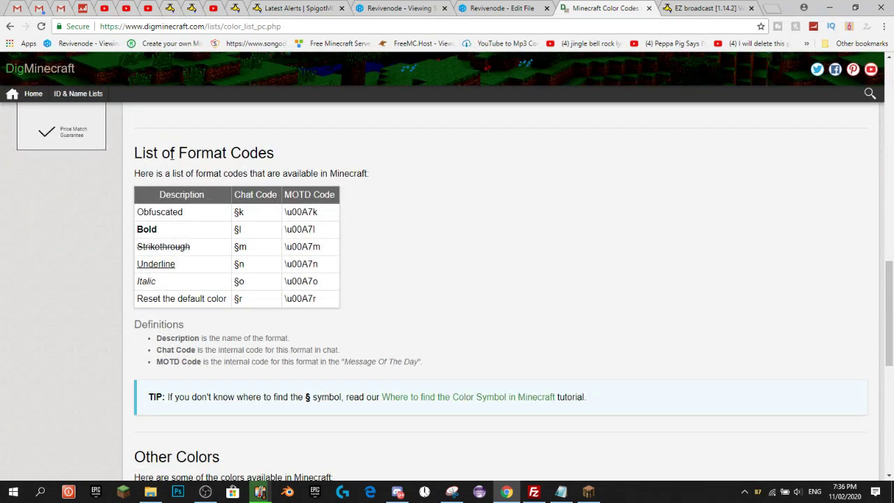
{"action": "left_click_drag", "start_coordinate": [143, 229], "coordinate": [180, 230]}
{"action": "left_click", "coordinate": [179, 229]}
{"action": "scroll", "coordinate": [339, 231], "scroll_direction": "up", "scroll_amount": 10}
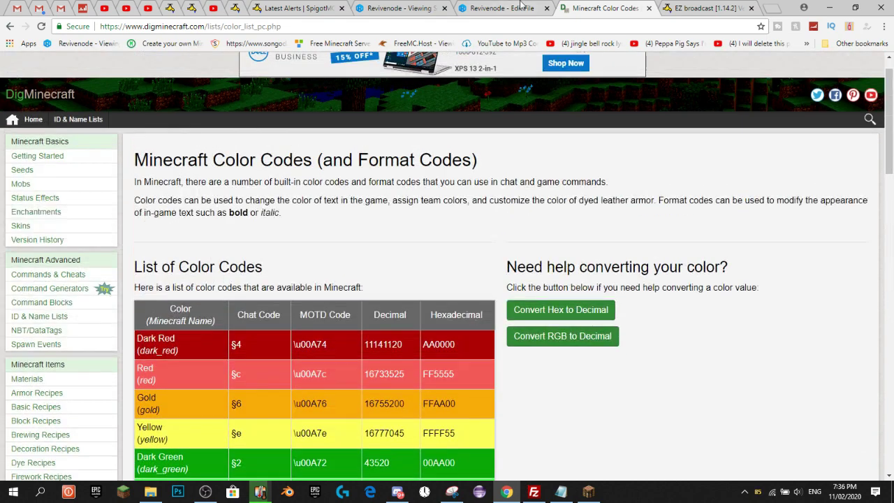
{"action": "left_click", "coordinate": [520, 6]}
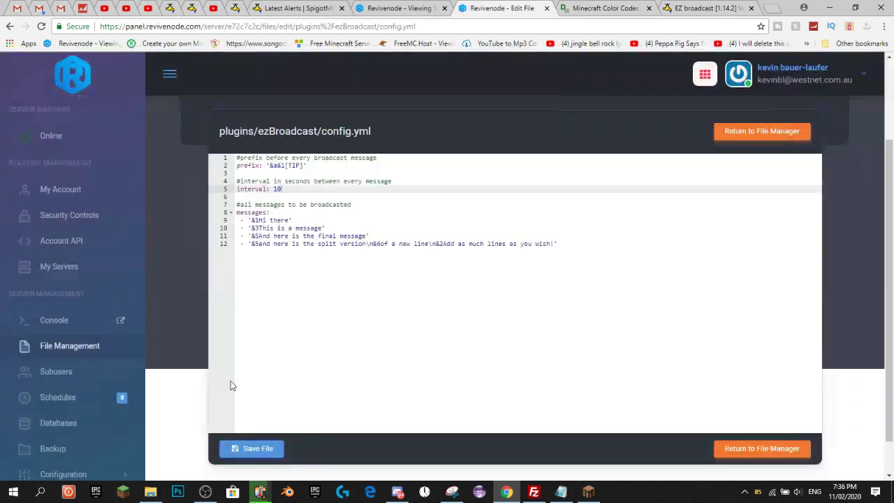
- Insert the bold code so line 9's message begins with '&4&l'
{"action": "left_click", "coordinate": [286, 220]}
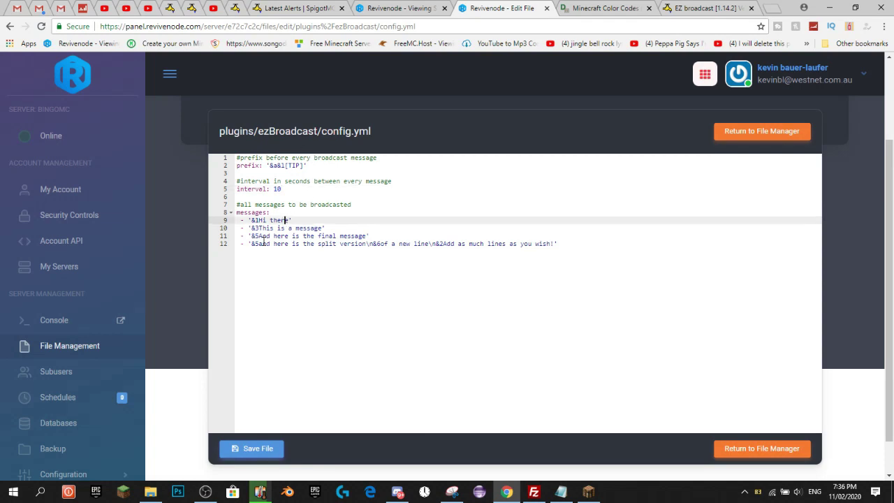
{"action": "left_click", "coordinate": [588, 9]}
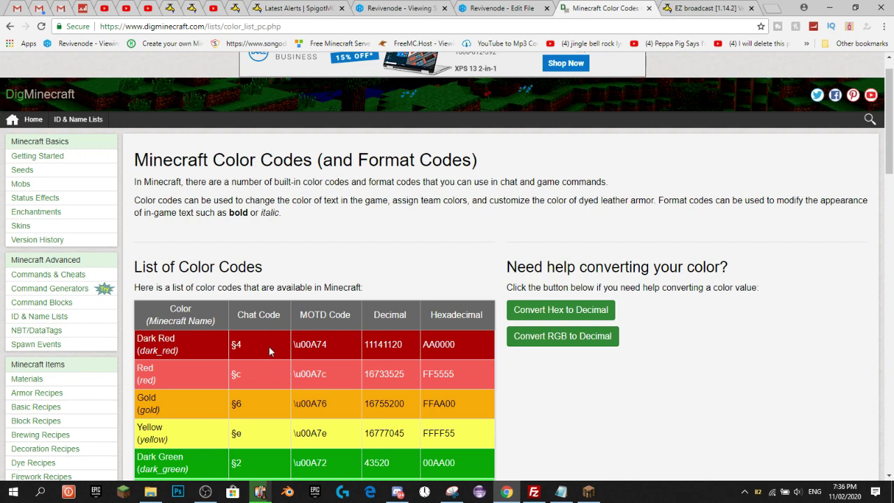
{"action": "scroll", "coordinate": [269, 347], "scroll_direction": "down", "scroll_amount": 1}
{"action": "left_click", "coordinate": [503, 7]}
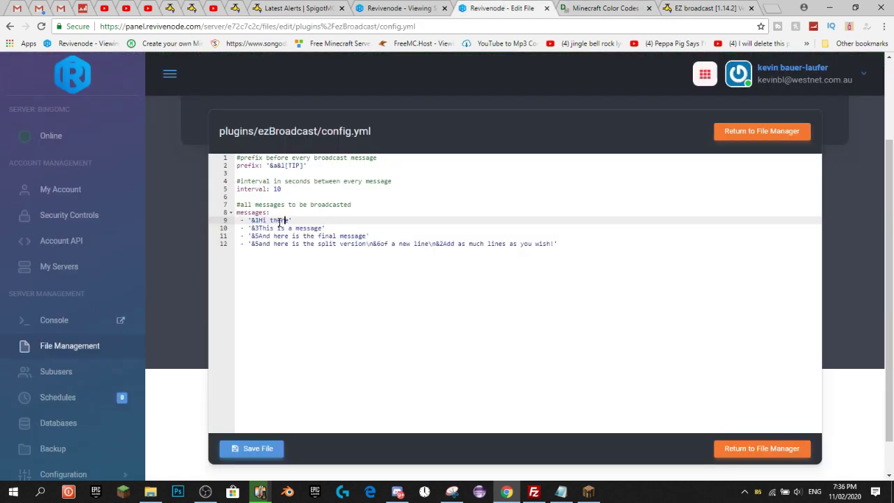
{"action": "left_click", "coordinate": [257, 220]}
{"action": "type", "text": "&1"}
- Replace 'Hi there' with 'This is a youtube tutorial', fix the typo, and save config.yml
{"action": "left_click_drag", "start_coordinate": [267, 221], "coordinate": [296, 221]}
{"action": "type", "text": "This is a yout"}
{"action": "type", "text": "uber tu"}
{"action": "type", "text": "toria"}
{"action": "type", "text": "l"}
{"action": "left_click", "coordinate": [334, 220]}
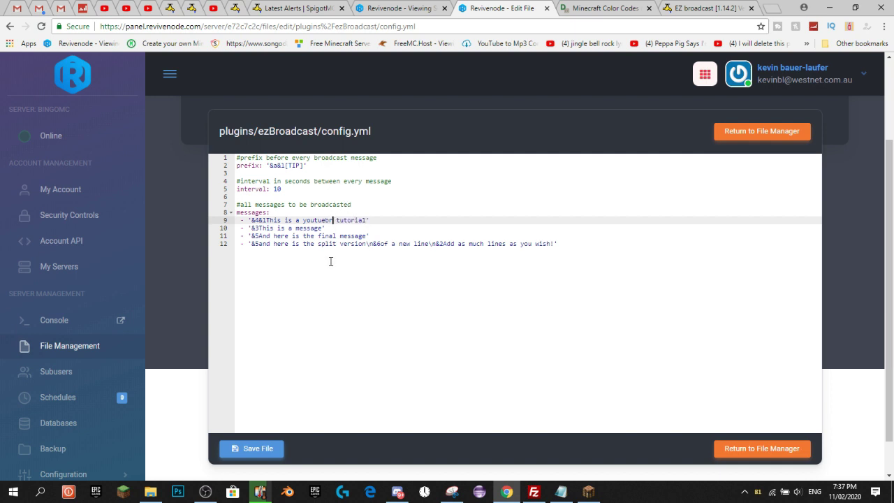
{"action": "key", "text": "BackSpace"}
{"action": "key", "text": "BackSpace"}
{"action": "key", "text": "BackSpace"}
{"action": "type", "text": "be"}
{"action": "left_click", "coordinate": [391, 220]}
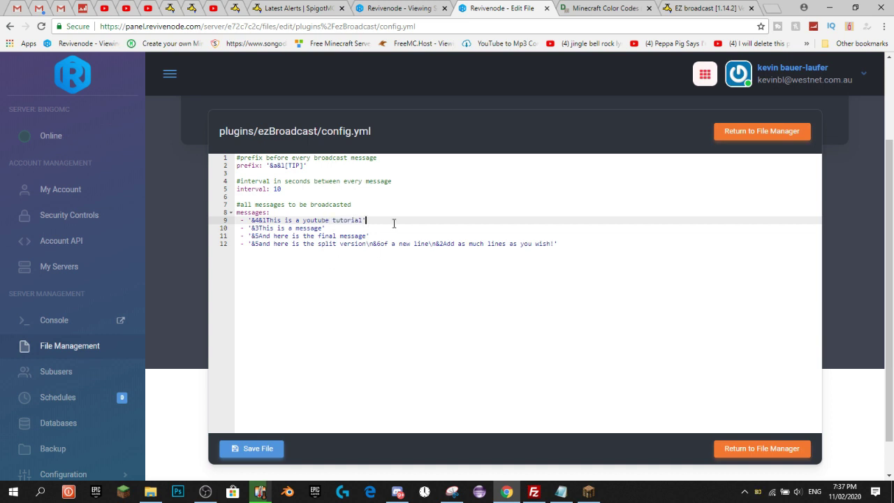
{"action": "left_click", "coordinate": [245, 449]}
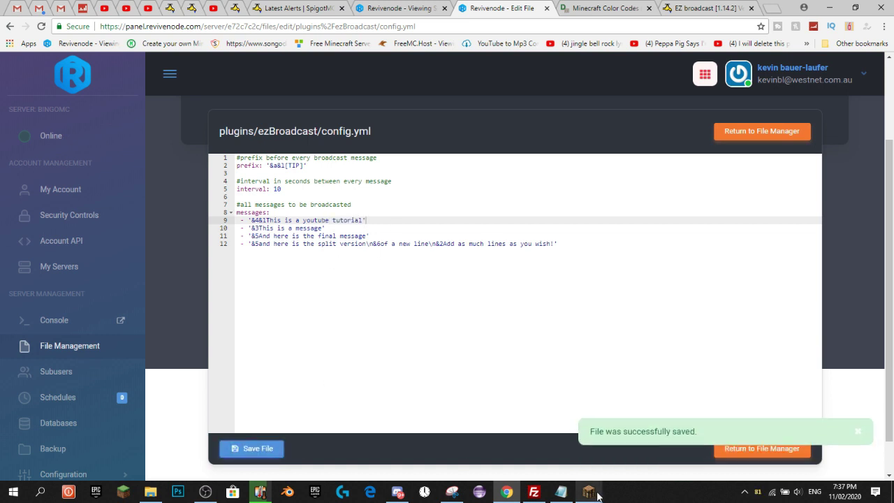
{"action": "left_click", "coordinate": [589, 492]}
- Resume the game, rerun /ezbroadcast reload, and walk toward the courtyard to see the red tutorial broadcast
{"action": "left_click", "coordinate": [458, 149]}
{"action": "key", "text": "slash"}
{"action": "key", "text": "Up"}
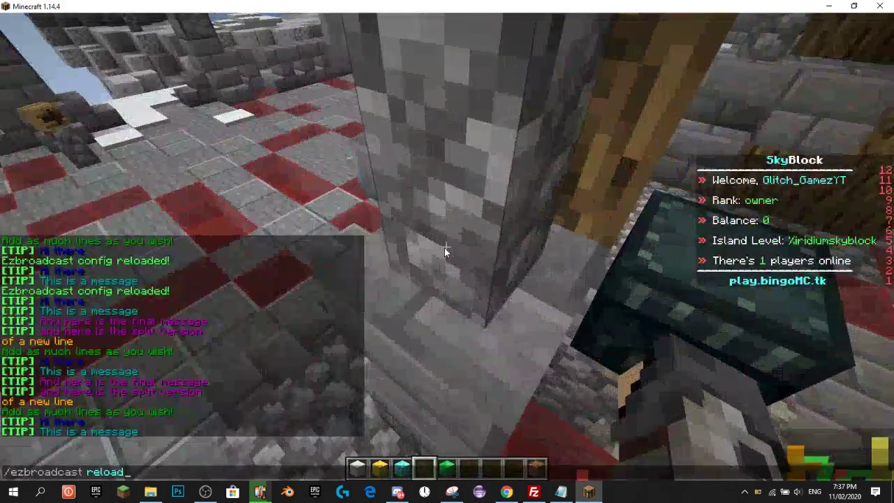
{"action": "key", "text": "Return"}
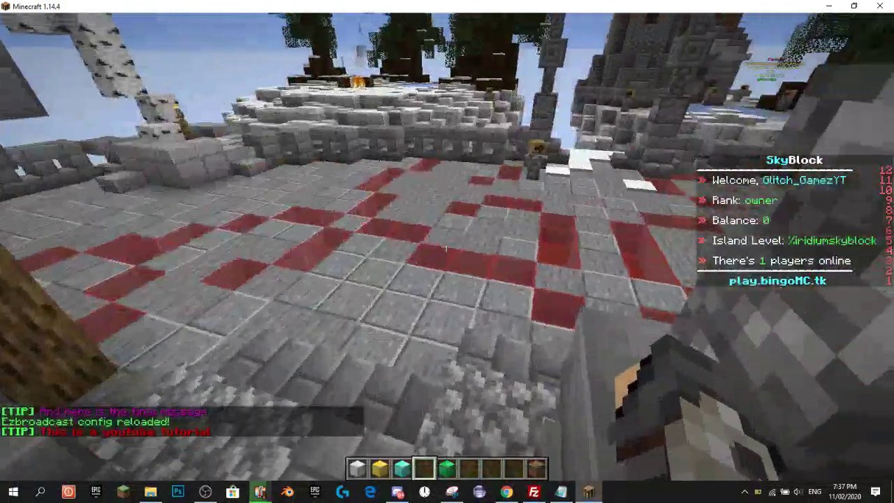
{"action": "key", "text": "w"}
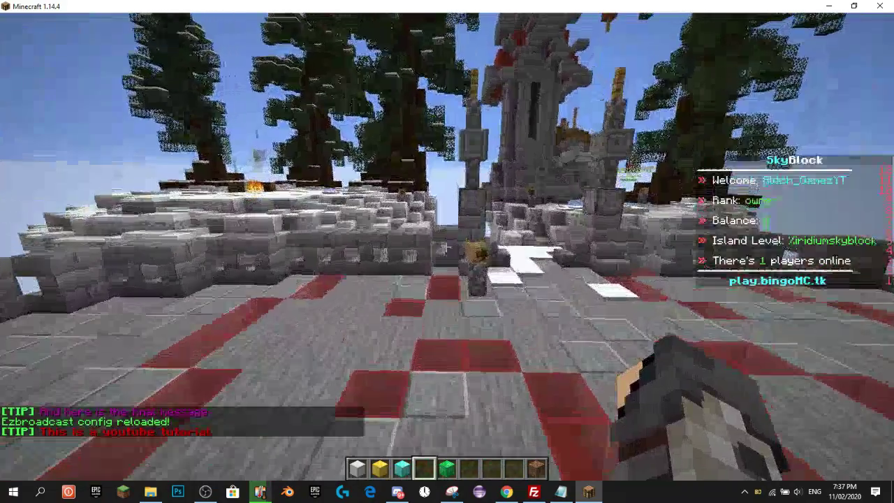
{"action": "key", "text": "w"}
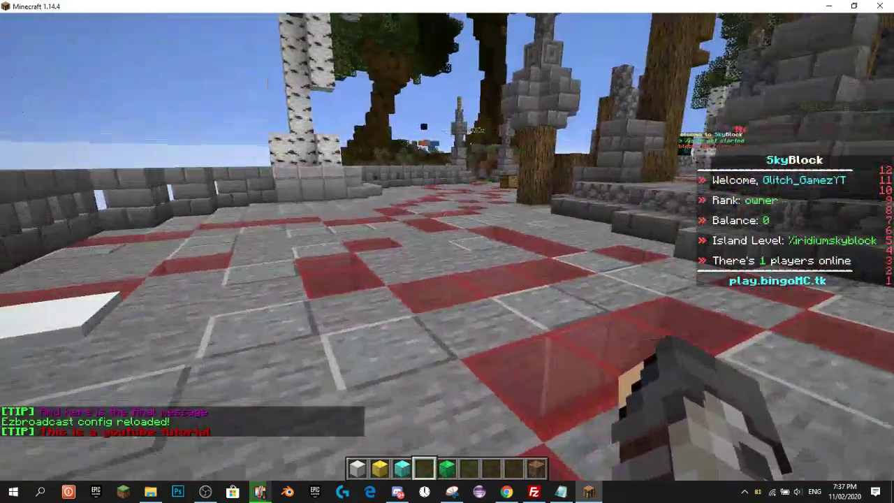
{"action": "key", "text": "Escape"}
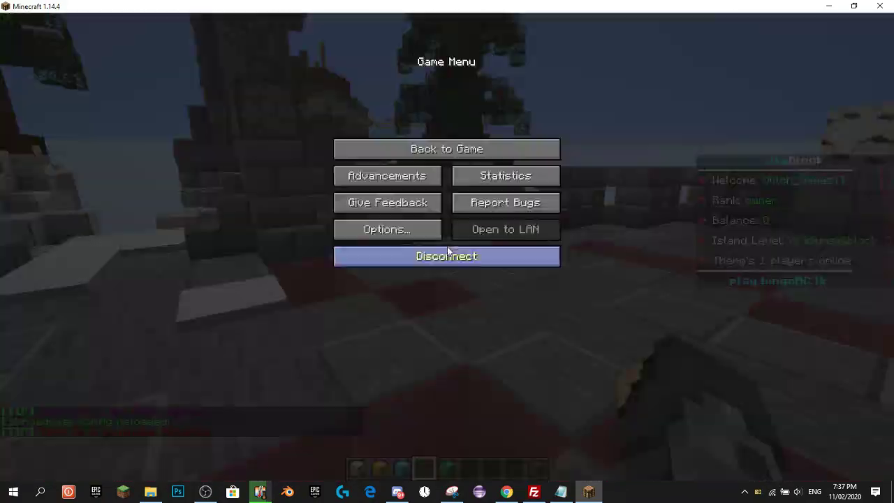
{"action": "left_click", "coordinate": [508, 492]}
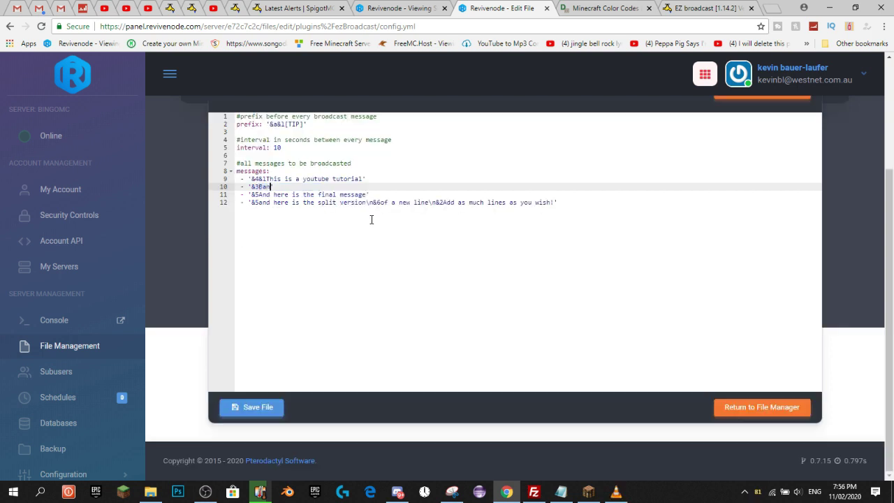
- Type 'Bannable offences on this server' as line 10's message, correcting typos
{"action": "type", "text": "an"}
{"action": "key", "text": "BackSpace"}
{"action": "key", "text": "BackSpace"}
{"action": "type", "text": "nable "}
{"action": "type", "text": "offence"}
{"action": "type", "text": "s of"}
{"action": "type", "text": "n th"}
{"action": "key", "text": "BackSpace"}
{"action": "key", "text": "BackSpace"}
{"action": "type", "text": "is server"}
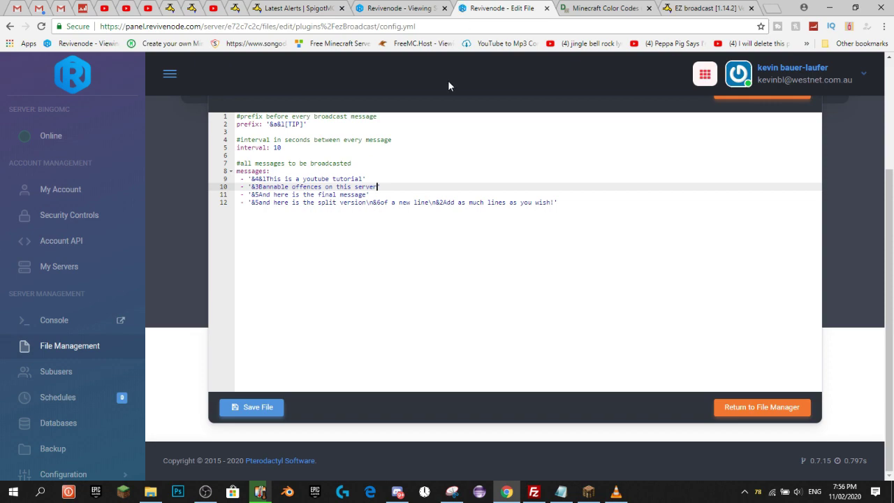
- Add &l so line 10's code reads '&b&l', and save config.yml
{"action": "left_click", "coordinate": [573, 7]}
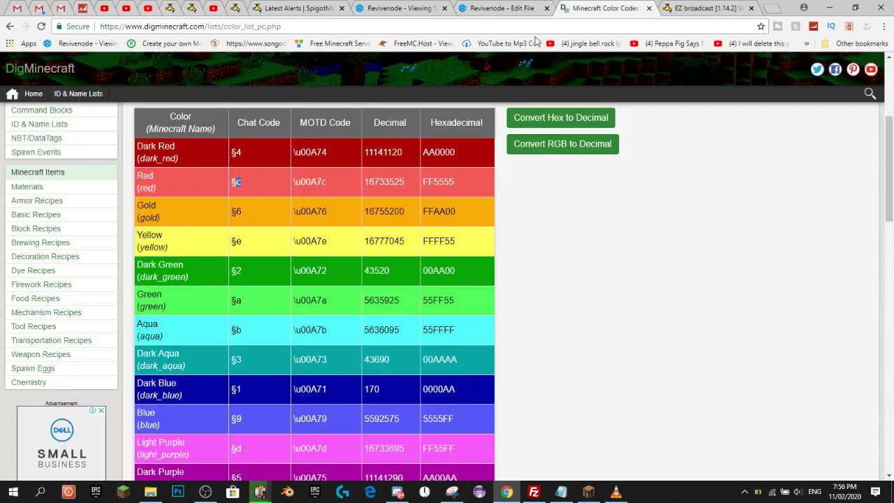
{"action": "scroll", "coordinate": [255, 238], "scroll_direction": "down", "scroll_amount": 3}
{"action": "scroll", "coordinate": [353, 229], "scroll_direction": "down", "scroll_amount": 15}
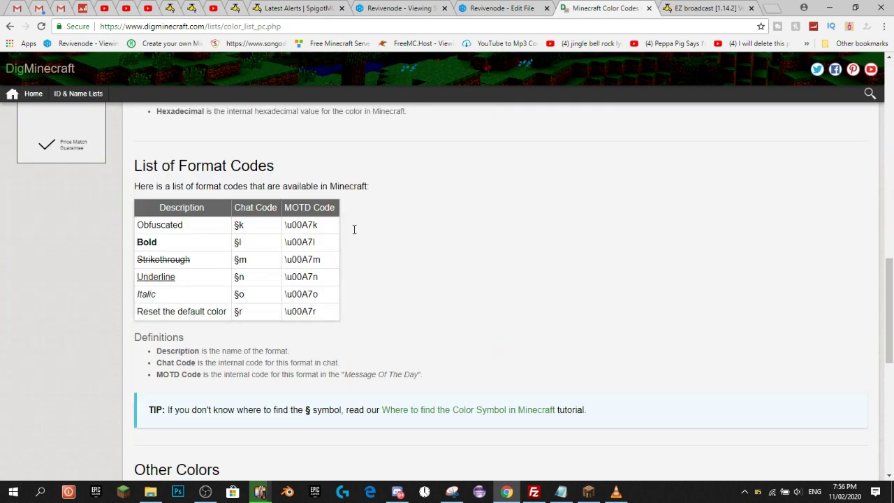
{"action": "scroll", "coordinate": [255, 143], "scroll_direction": "up", "scroll_amount": 8}
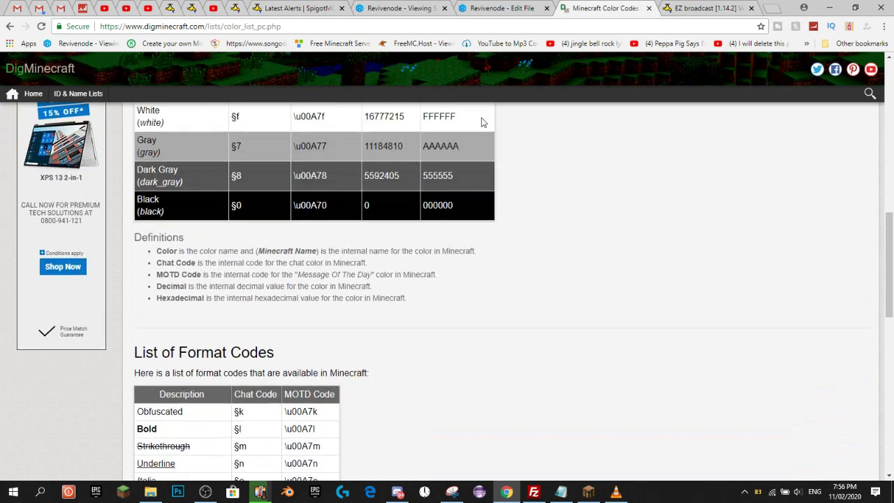
{"action": "left_click", "coordinate": [501, 7]}
{"action": "left_click", "coordinate": [256, 187]}
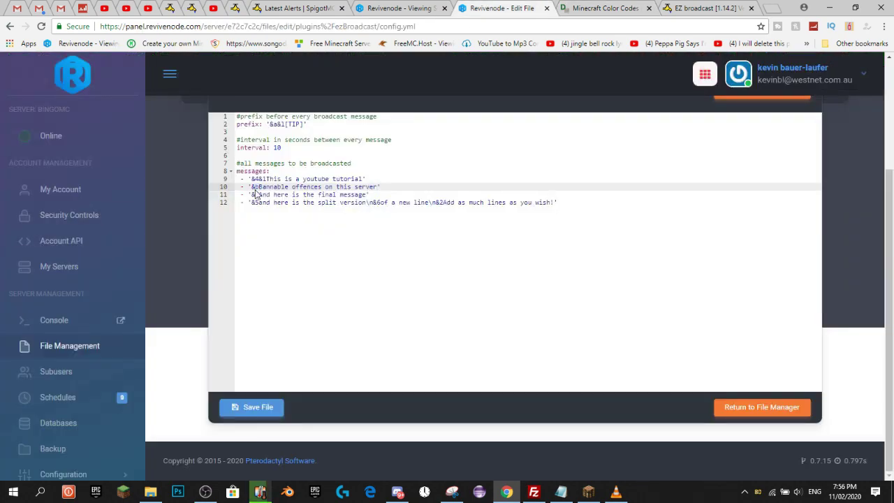
{"action": "type", "text": "&l"}
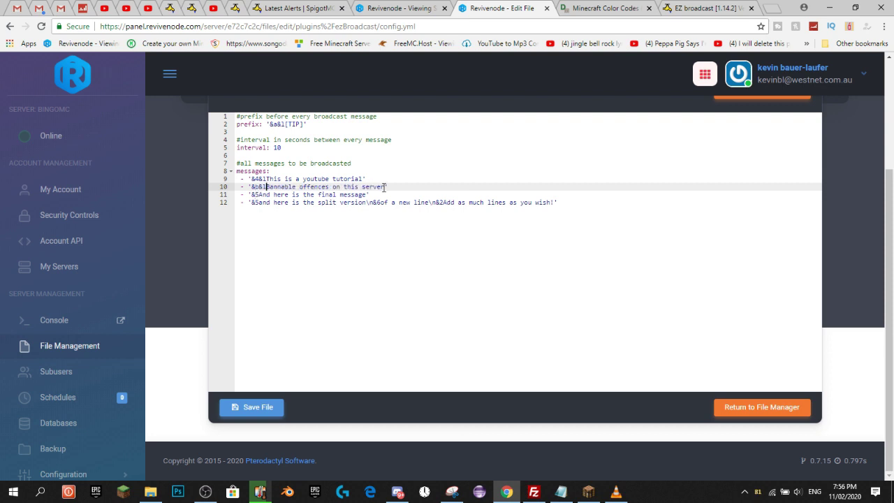
{"action": "left_click", "coordinate": [237, 417]}
{"action": "left_click", "coordinate": [585, 493]}
{"action": "left_click", "coordinate": [508, 148]}
- Rerun /ezbroadcast reload and switch the camera to first-person view
{"action": "key", "text": "t"}
{"action": "key", "text": "Up"}
{"action": "key", "text": "Return"}
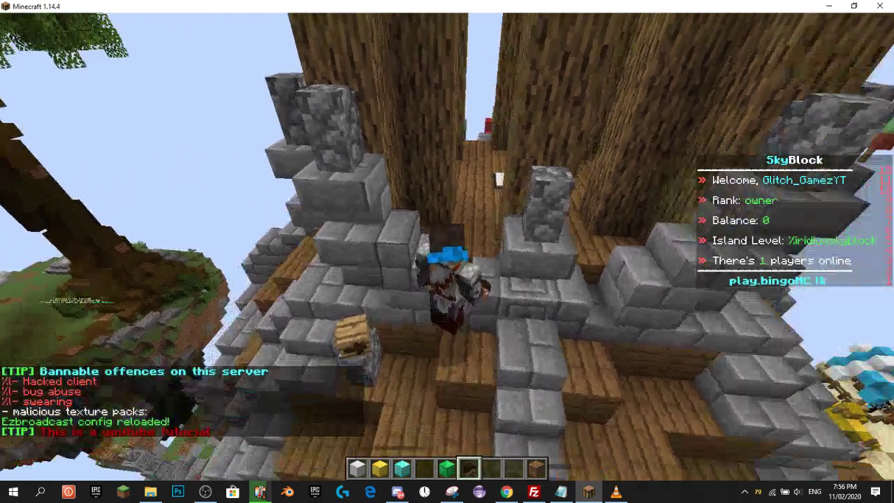
{"action": "key", "text": "F5"}
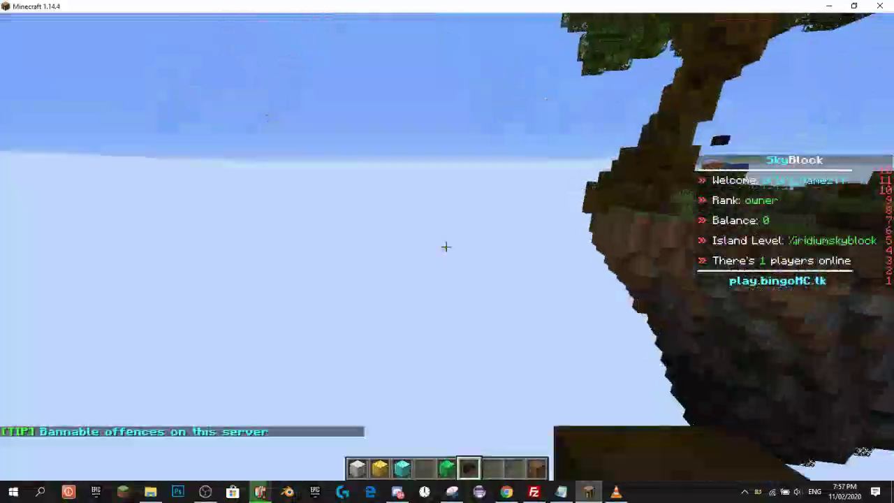